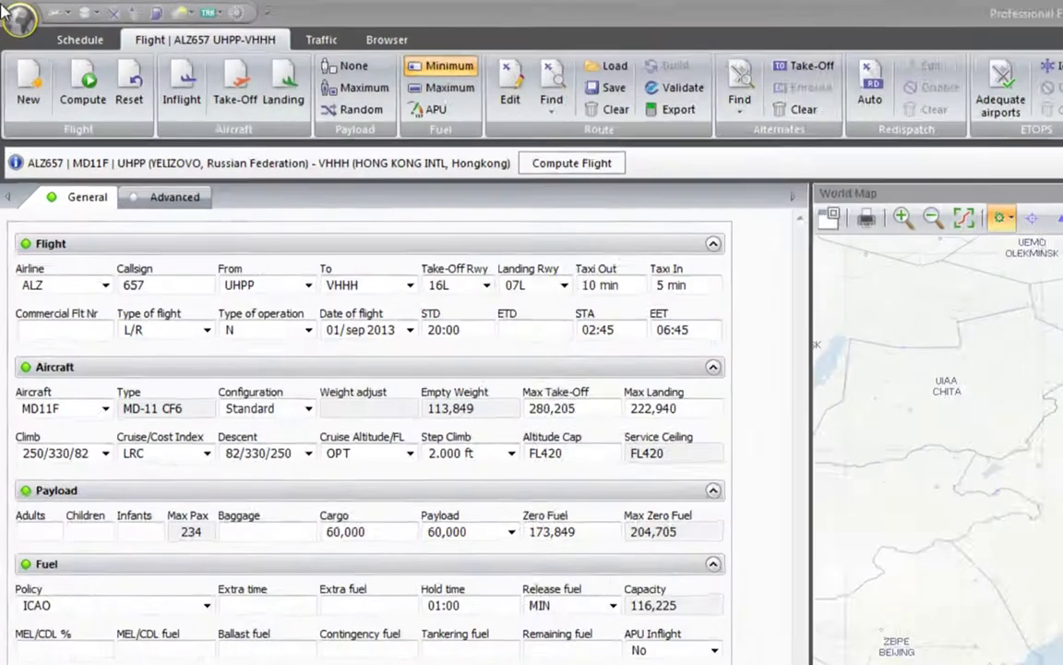
# View the program's version and licence information, and close it
pyautogui.click(9, 13)
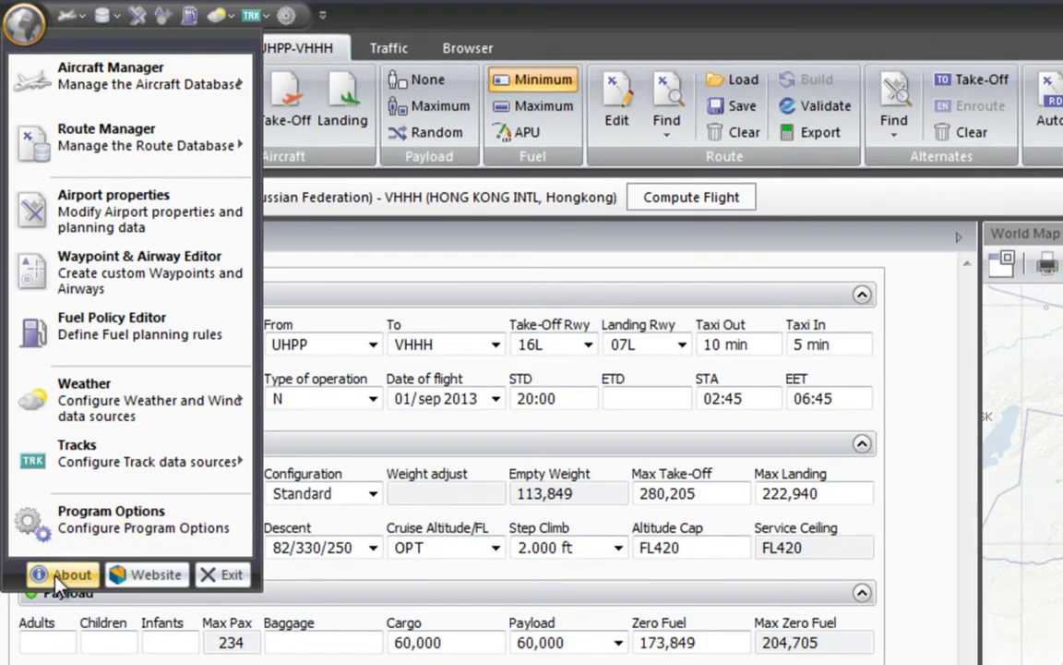
pyautogui.click(41, 574)
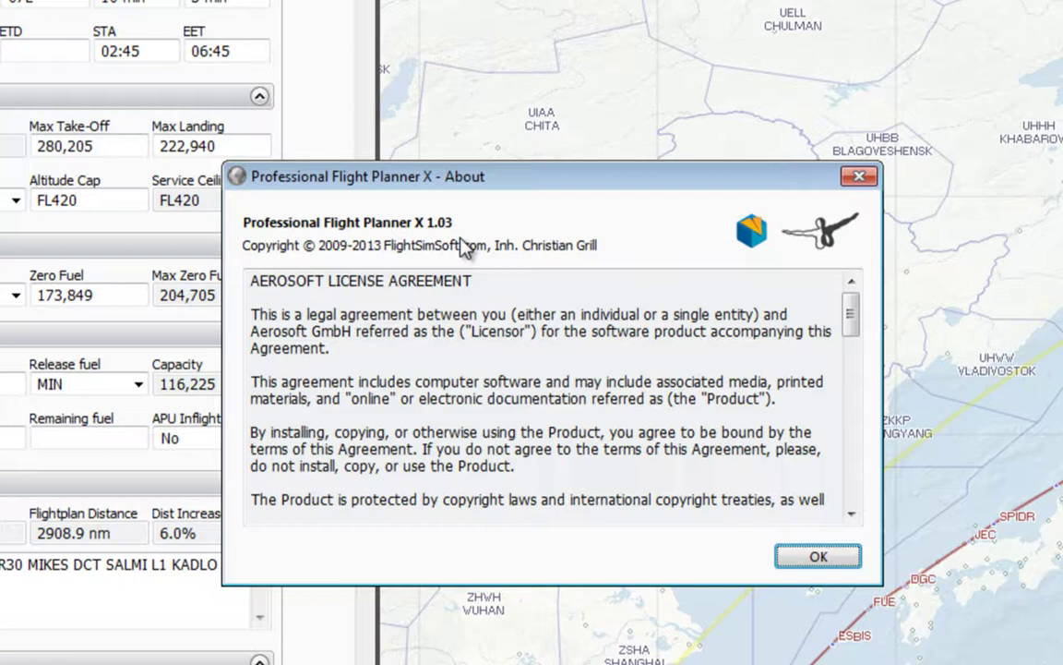
pyautogui.click(802, 559)
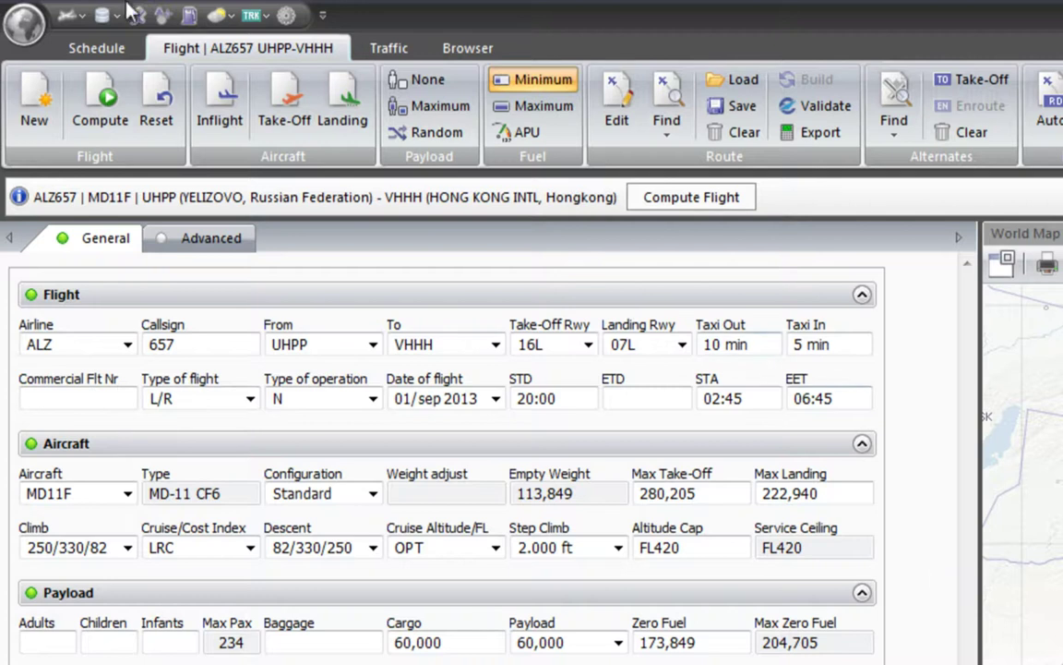
# Inspect the MD11F's TOPCAT performance module and the available modules in the aircraft database, leaving everything unchanged
pyautogui.click(20, 23)
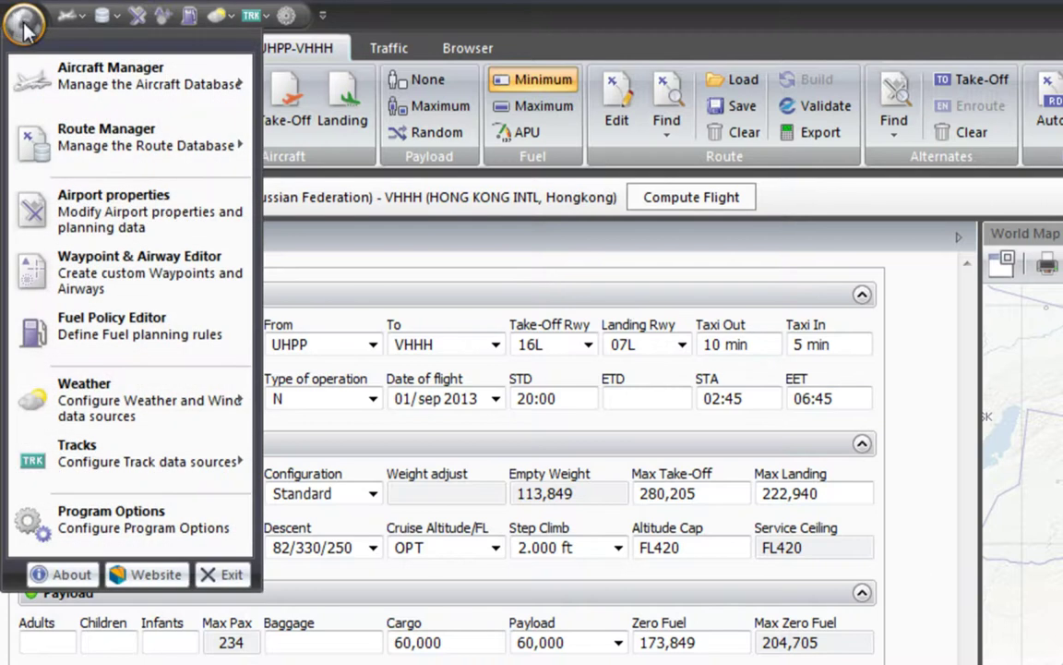
pyautogui.moveTo(40, 75)
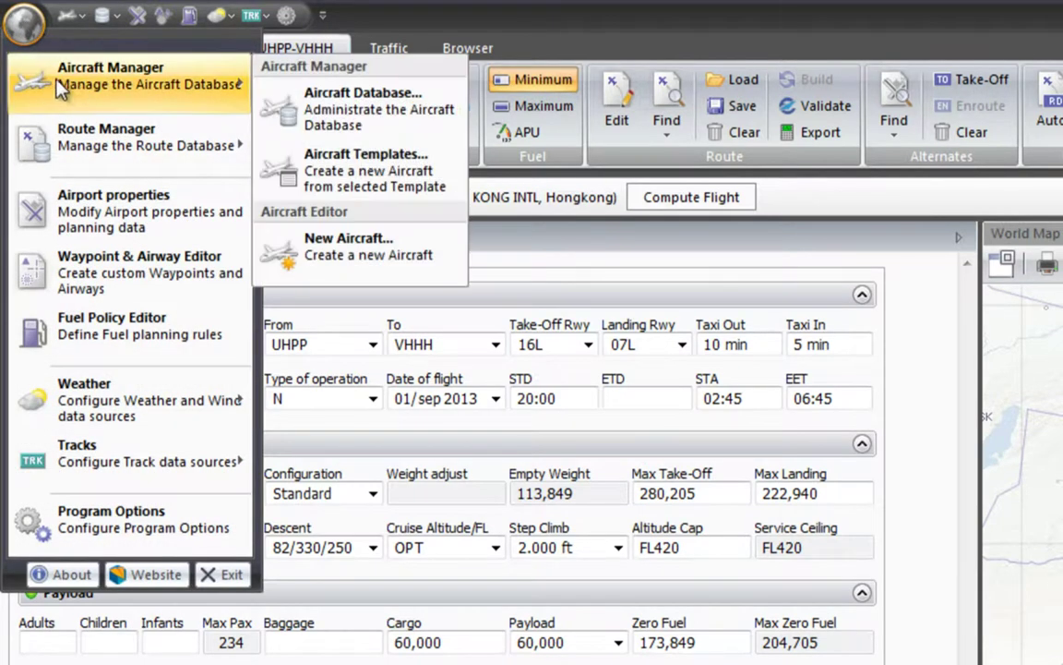
pyautogui.click(363, 103)
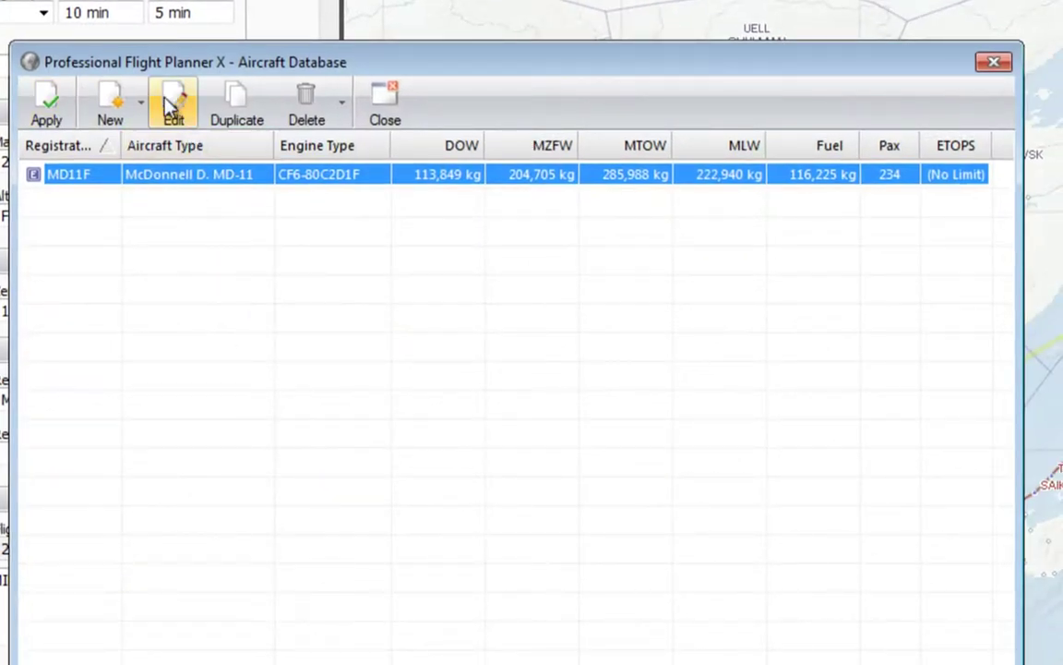
pyautogui.click(177, 118)
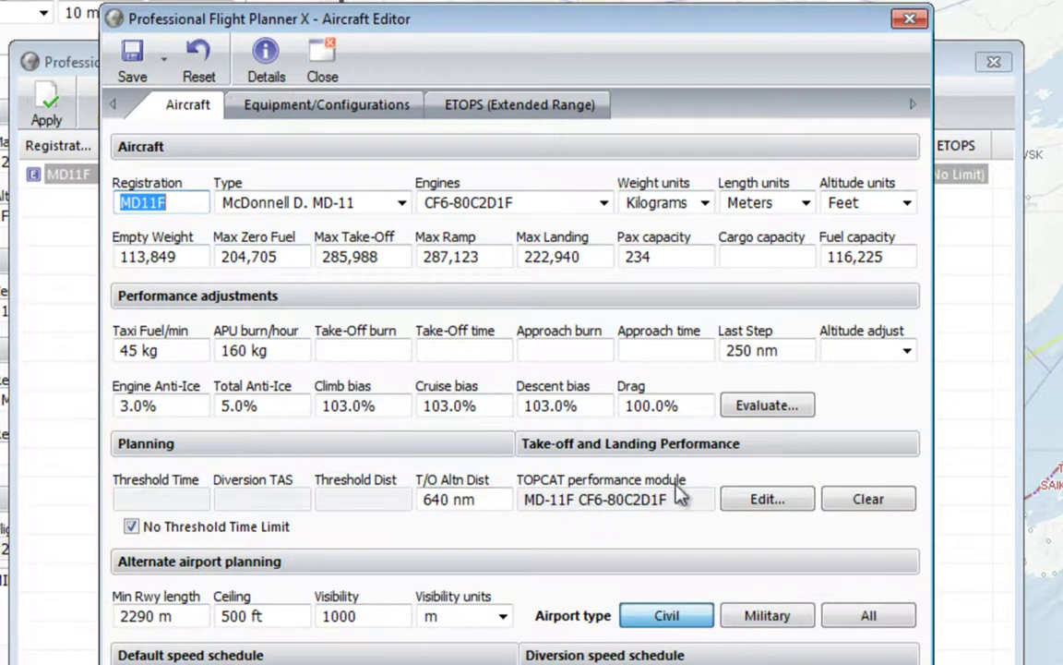
pyautogui.click(755, 504)
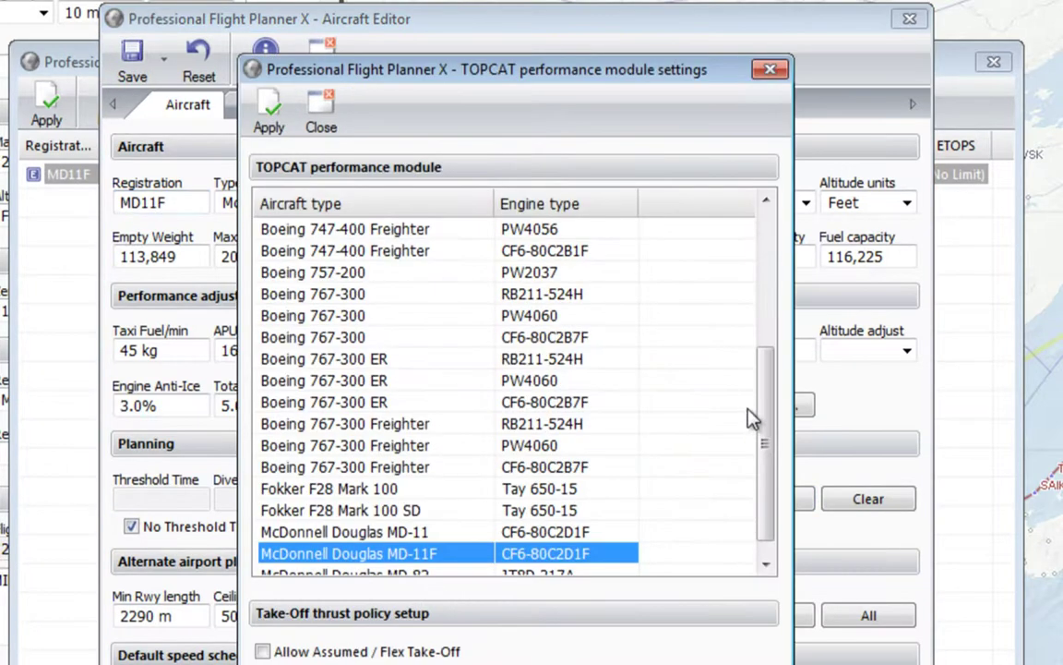
pyautogui.moveTo(766, 441); pyautogui.dragTo(771, 329)
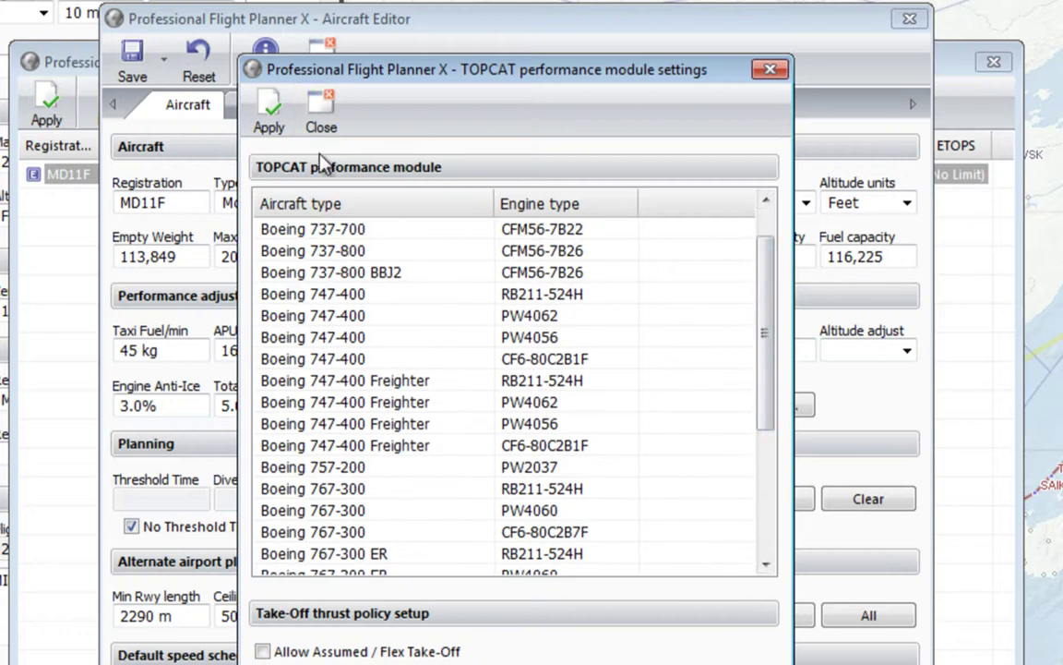
pyautogui.click(322, 116)
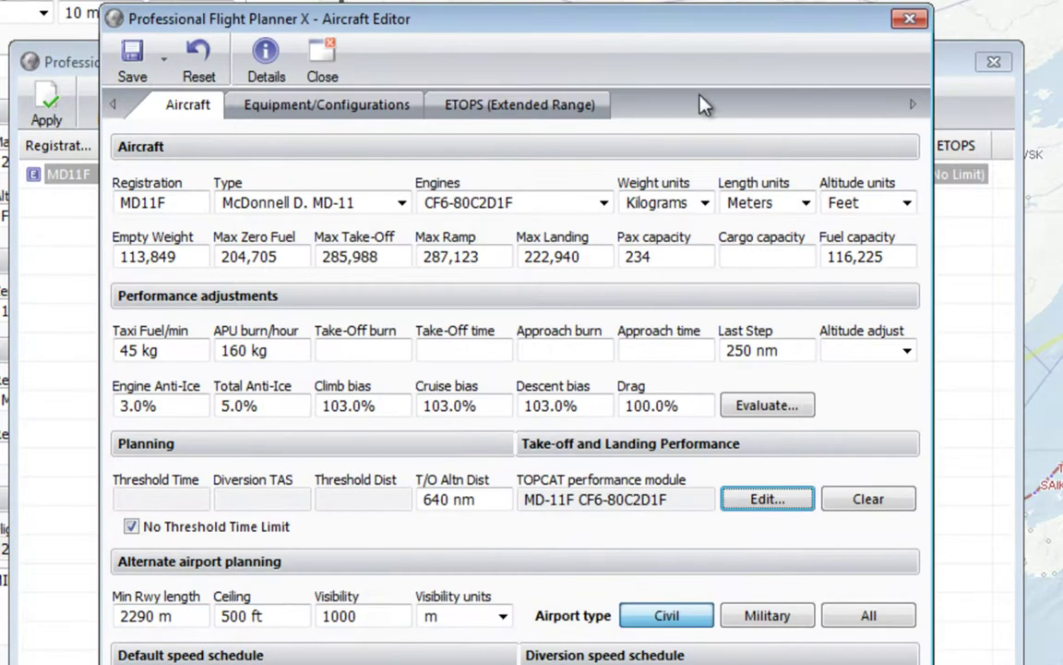
pyautogui.click(908, 21)
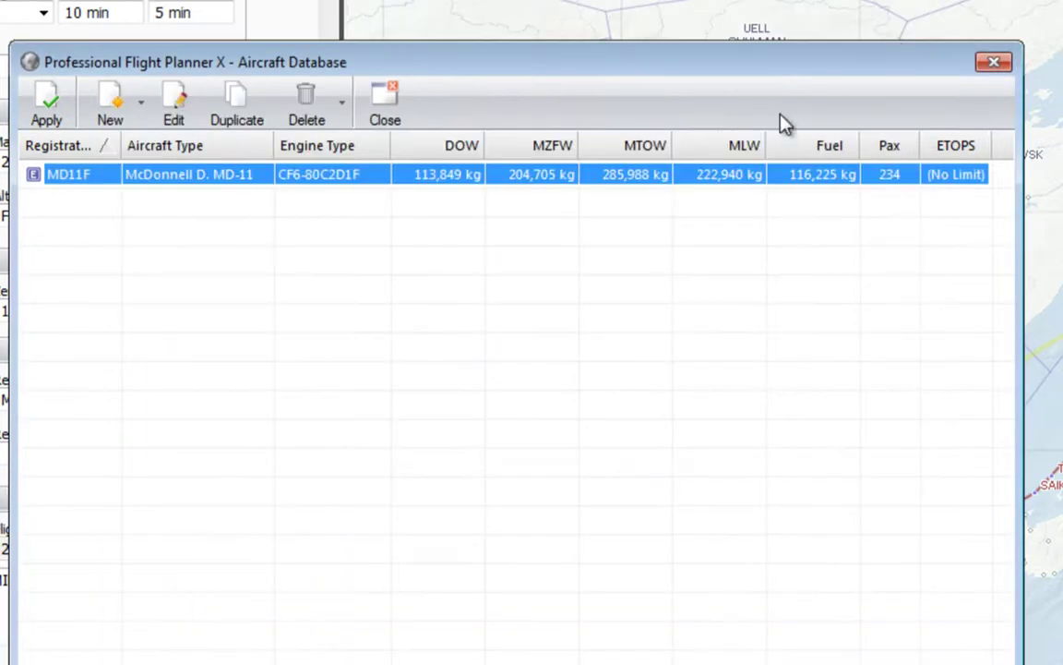
pyautogui.click(995, 63)
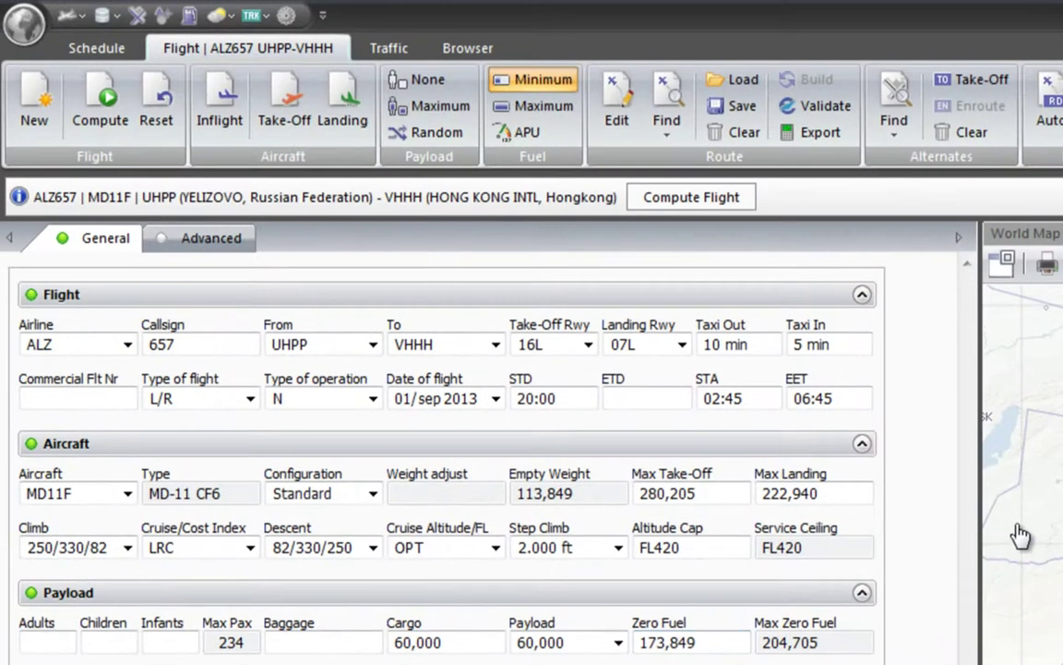
# Calculate take-off performance from UHPP runway 16L at MAX take-off weight and review the conditions and the full and reduced thrust results
pyautogui.click(294, 115)
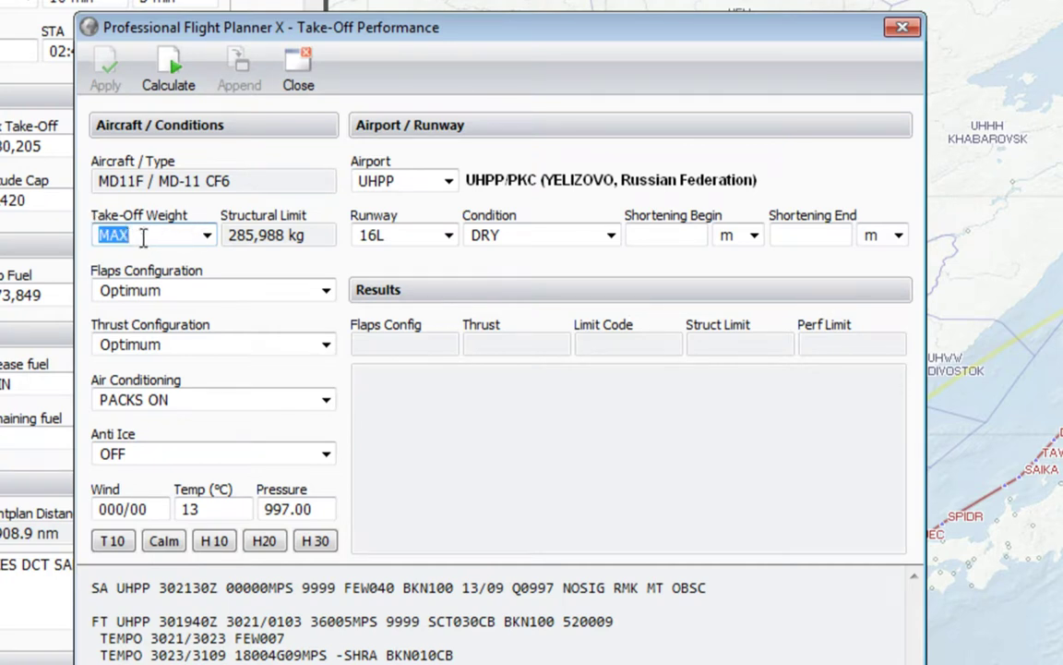
pyautogui.click(157, 61)
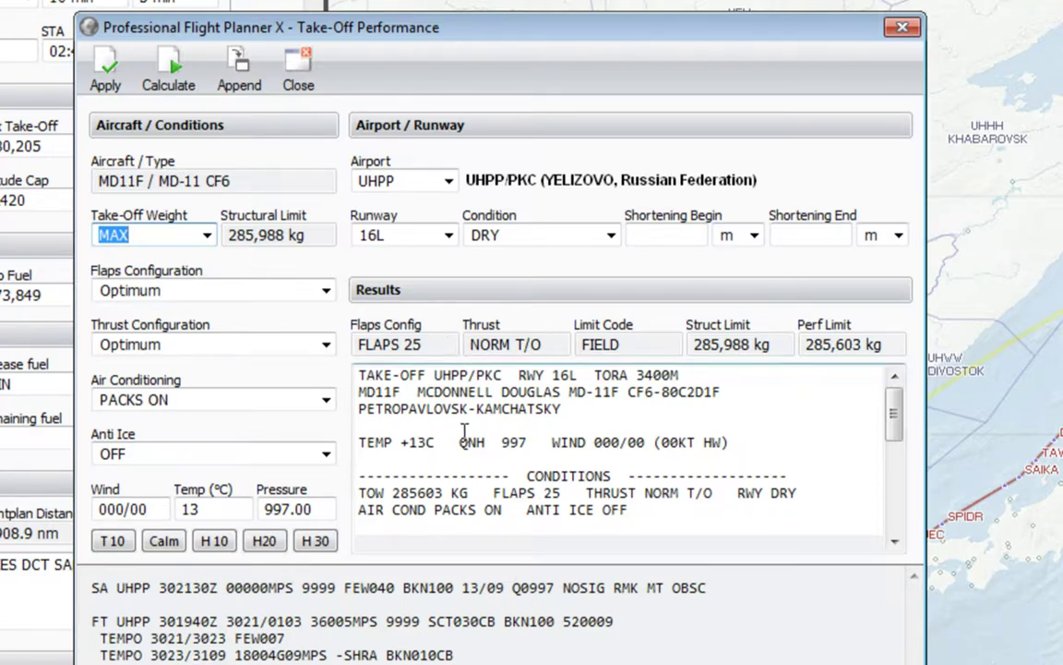
pyautogui.moveTo(447, 442); pyautogui.dragTo(343, 444)
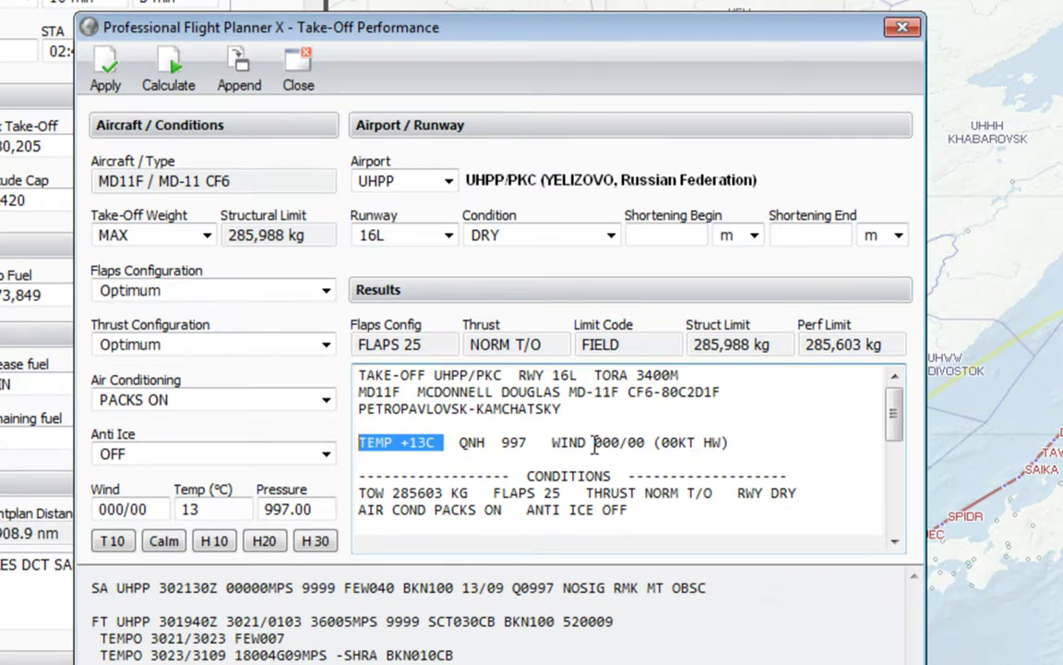
pyautogui.moveTo(552, 443); pyautogui.dragTo(731, 443)
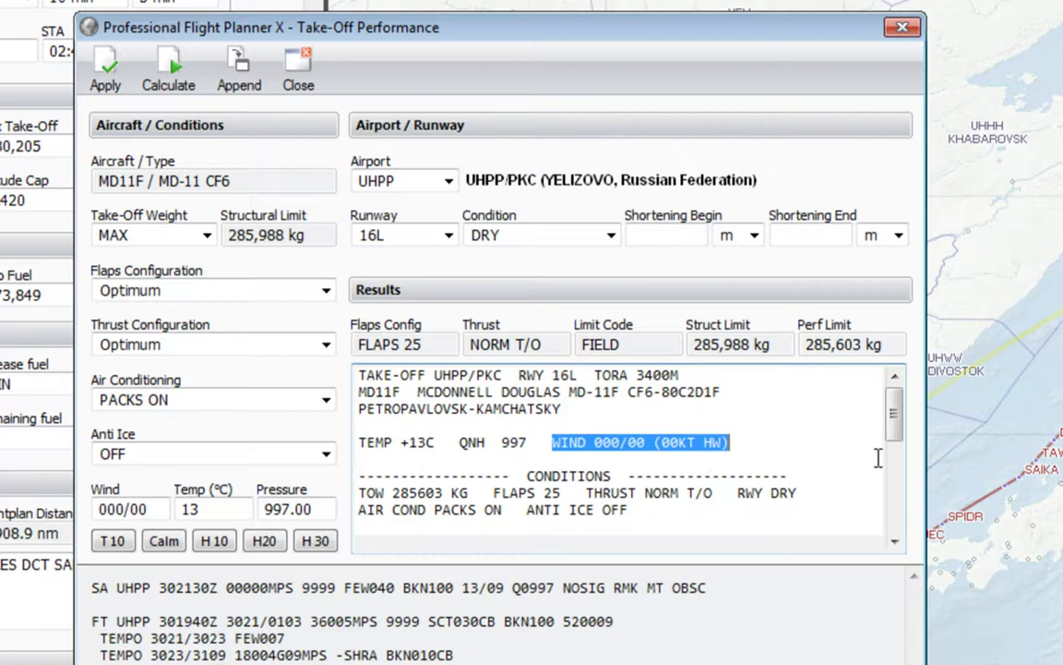
pyautogui.moveTo(893, 416); pyautogui.dragTo(897, 459)
pyautogui.moveTo(369, 425); pyautogui.dragTo(600, 427)
pyautogui.moveTo(526, 457); pyautogui.dragTo(684, 501)
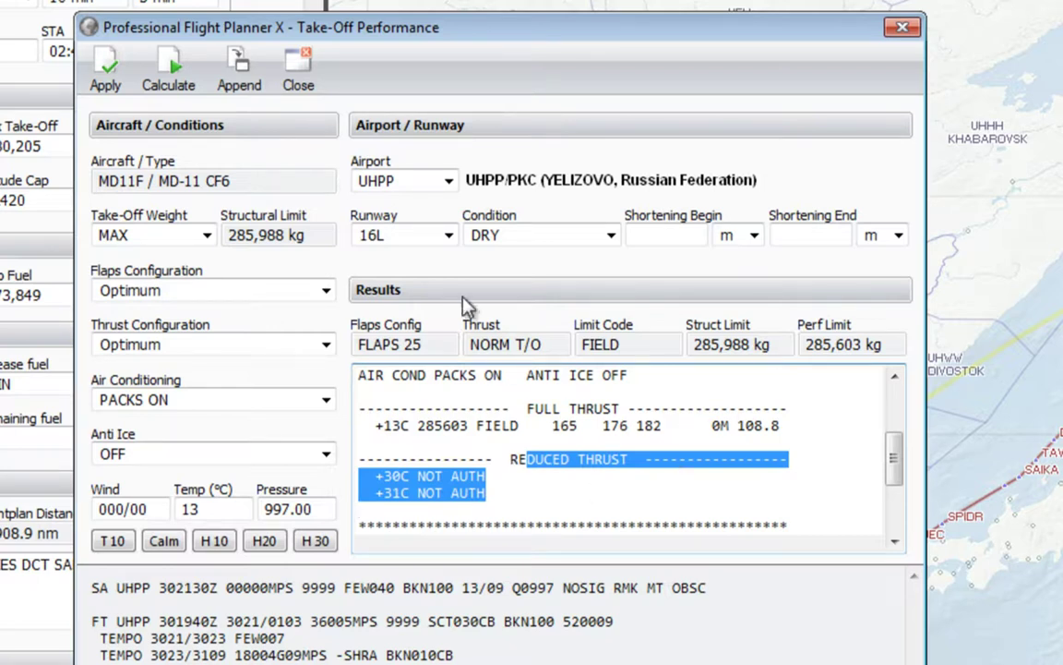
pyautogui.click(146, 234)
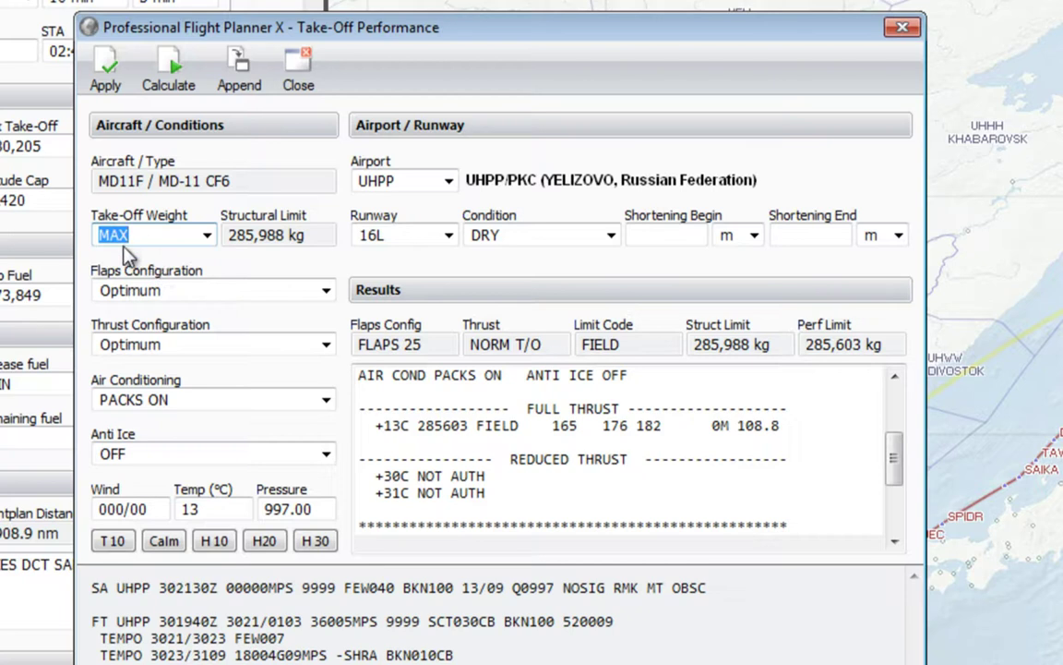
pyautogui.moveTo(212, 30); pyautogui.dragTo(1045, 46)
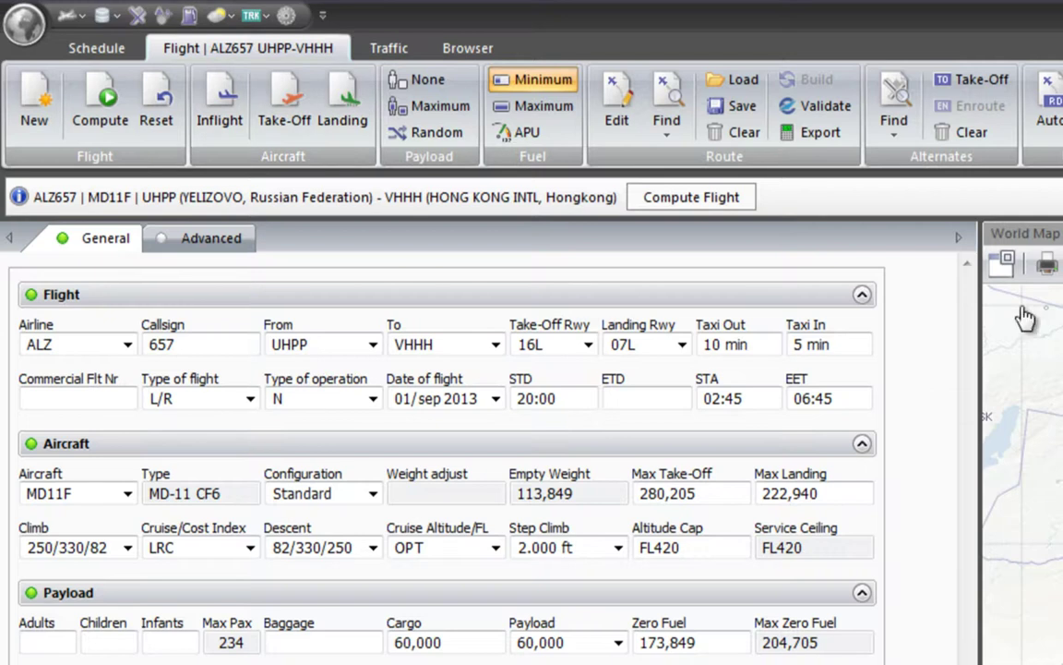
# Compute flight ALZ657 and copy the planned take-off weight from its operational flight plan
pyautogui.click(701, 199)
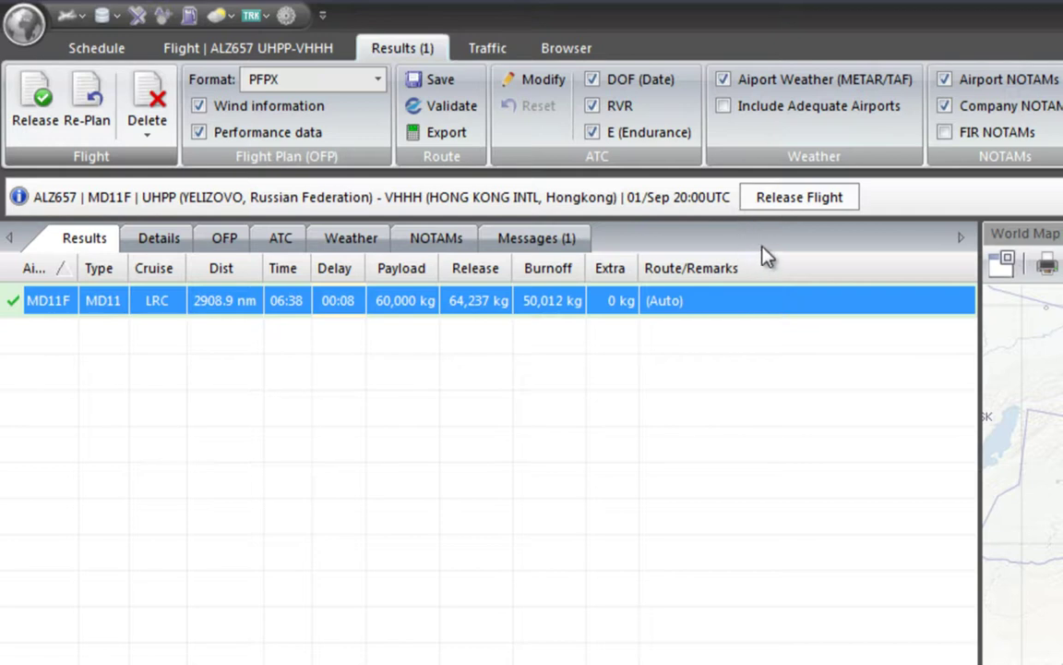
pyautogui.click(157, 241)
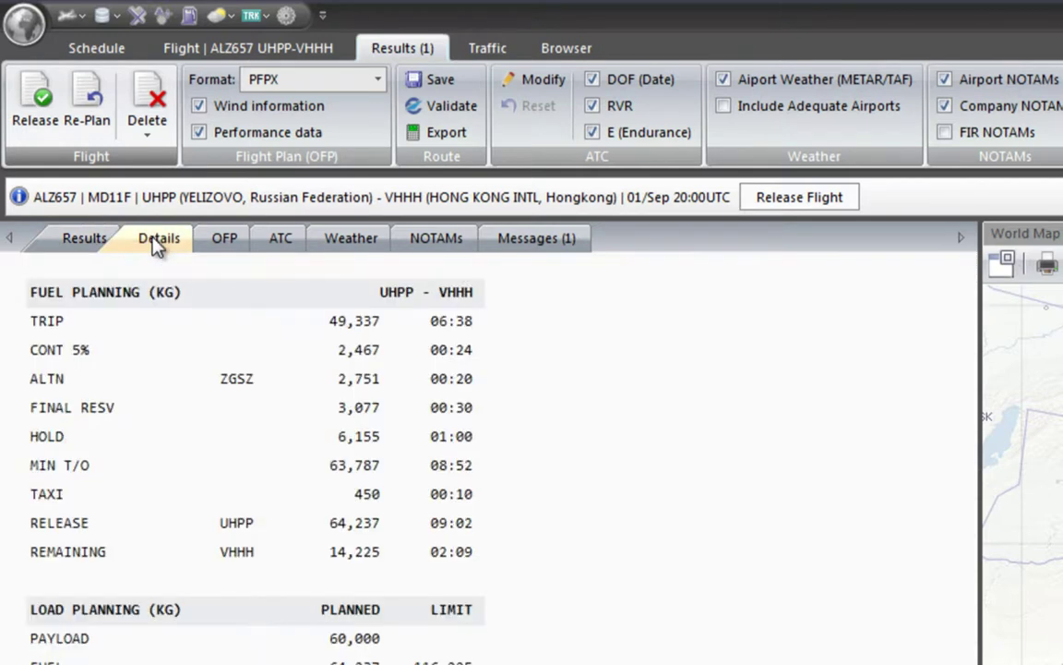
pyautogui.click(227, 243)
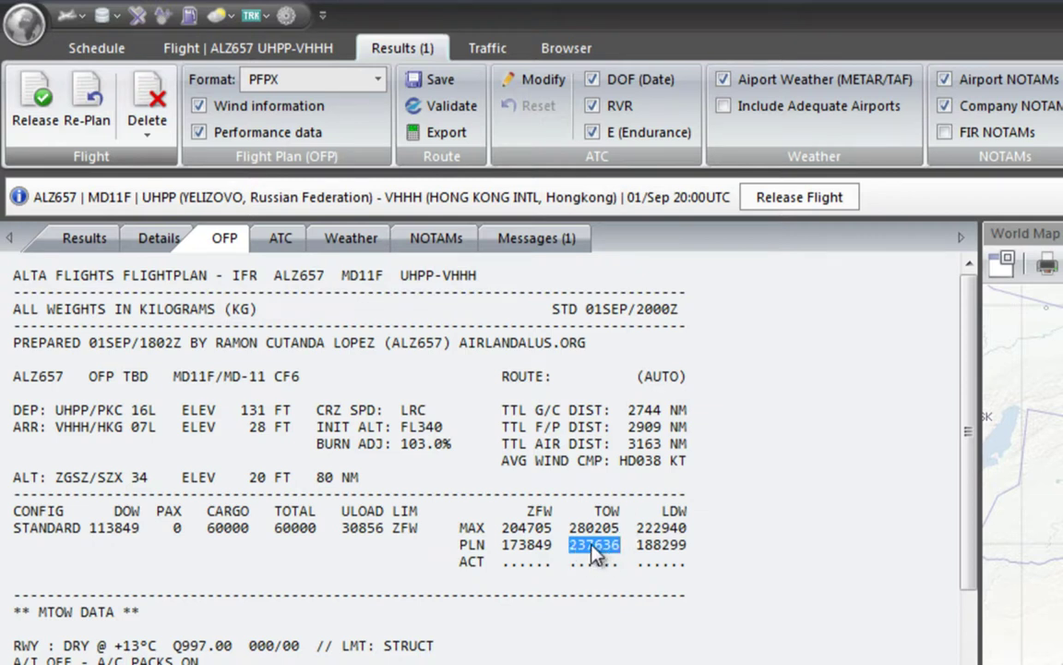
pyautogui.rightClick(592, 551)
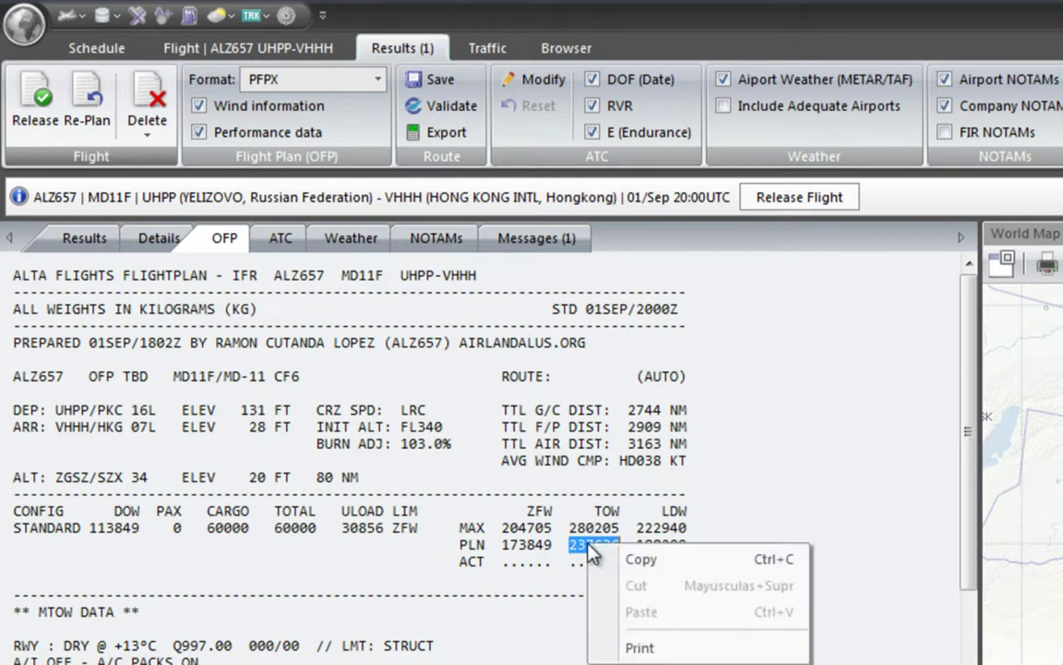
pyautogui.click(641, 561)
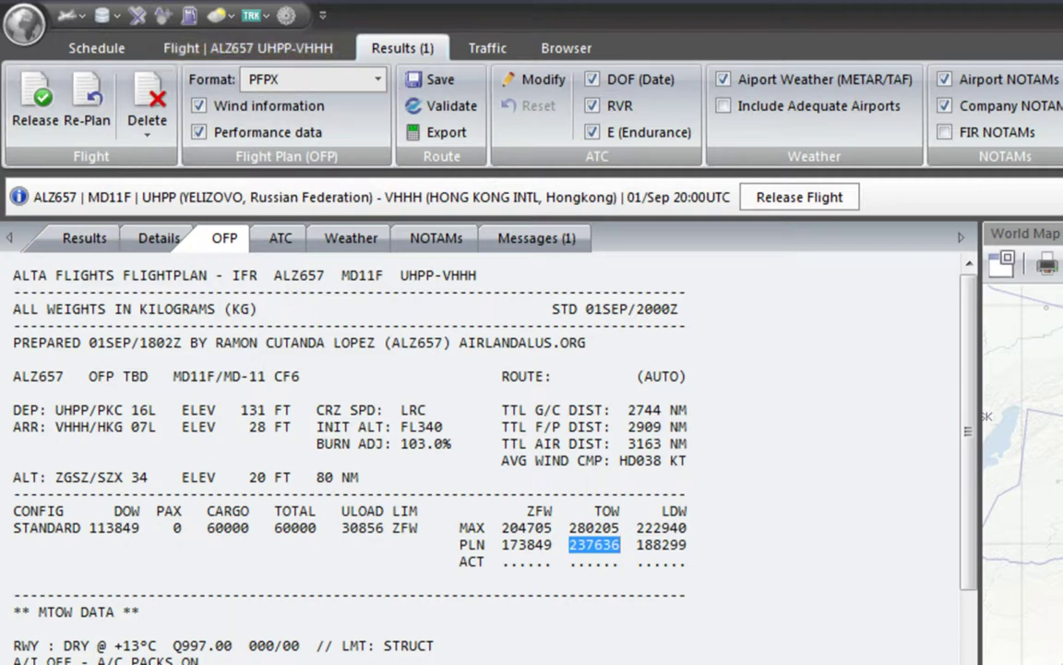
# Delete the computed MD11F result to return to planning flight ALZ657
pyautogui.click(85, 240)
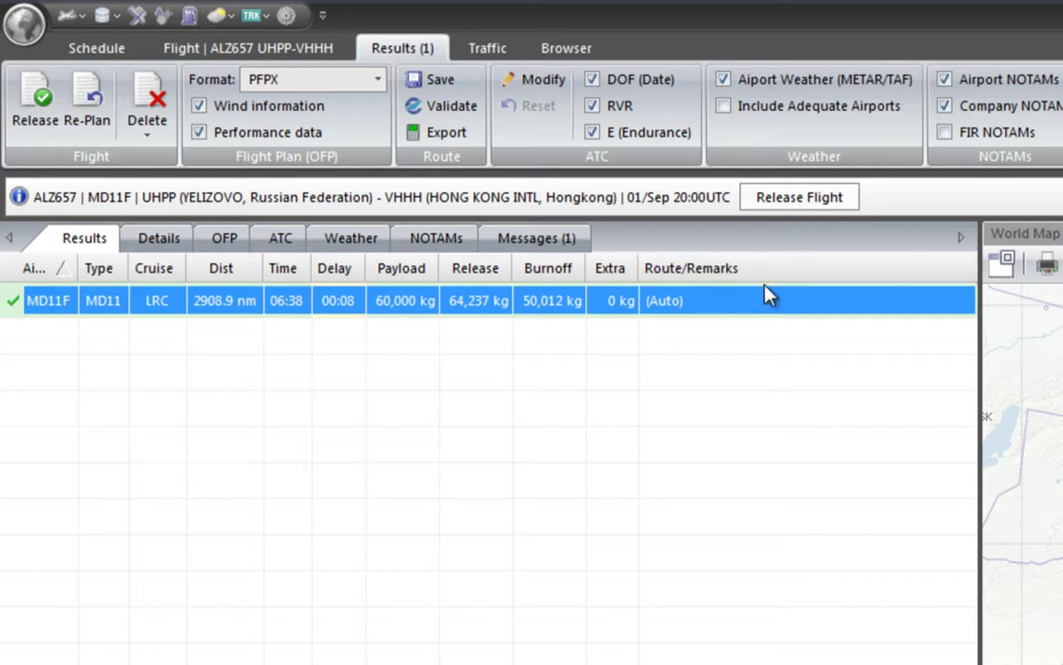
pyautogui.rightClick(212, 309)
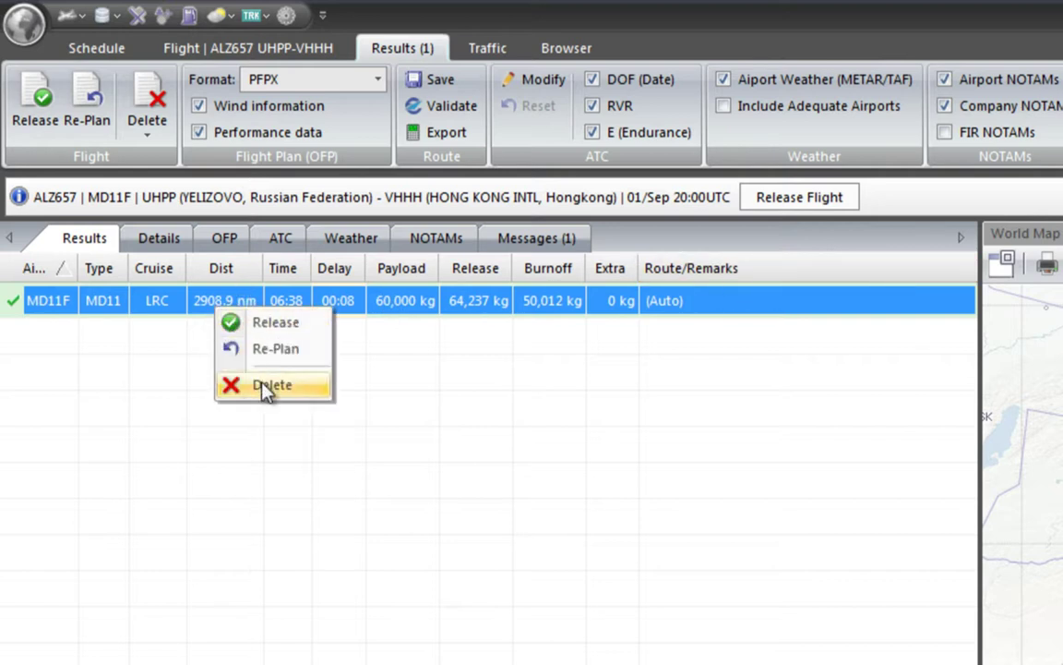
pyautogui.click(136, 102)
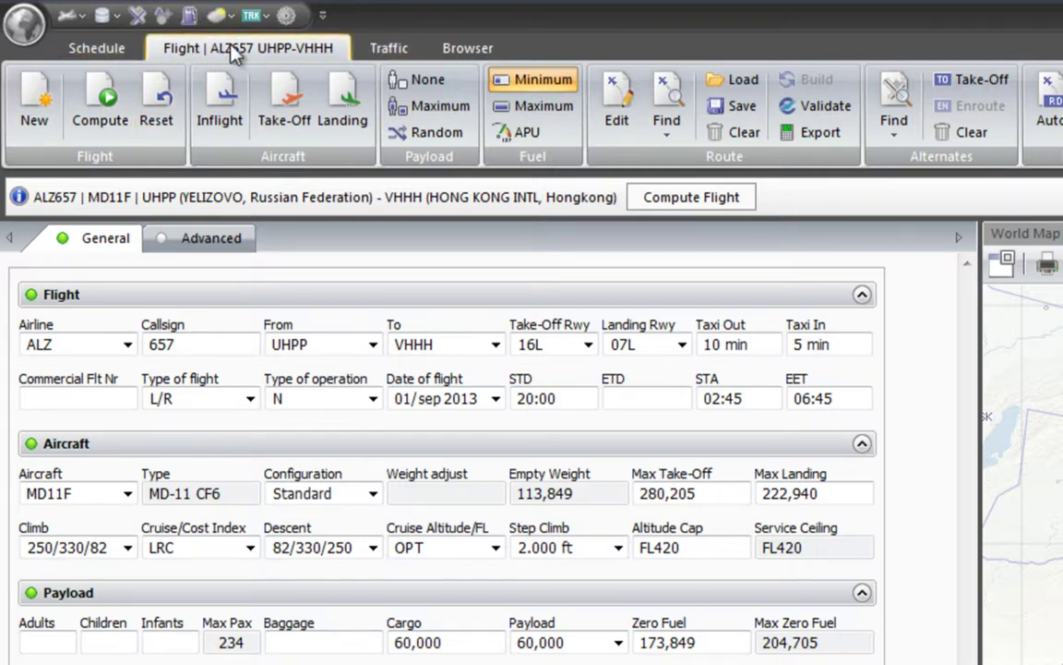
# Calculate take-off performance from UHPP runway 16L with the copied take-off weight of 237636 kg and review the full and reduced thrust results
pyautogui.click(282, 105)
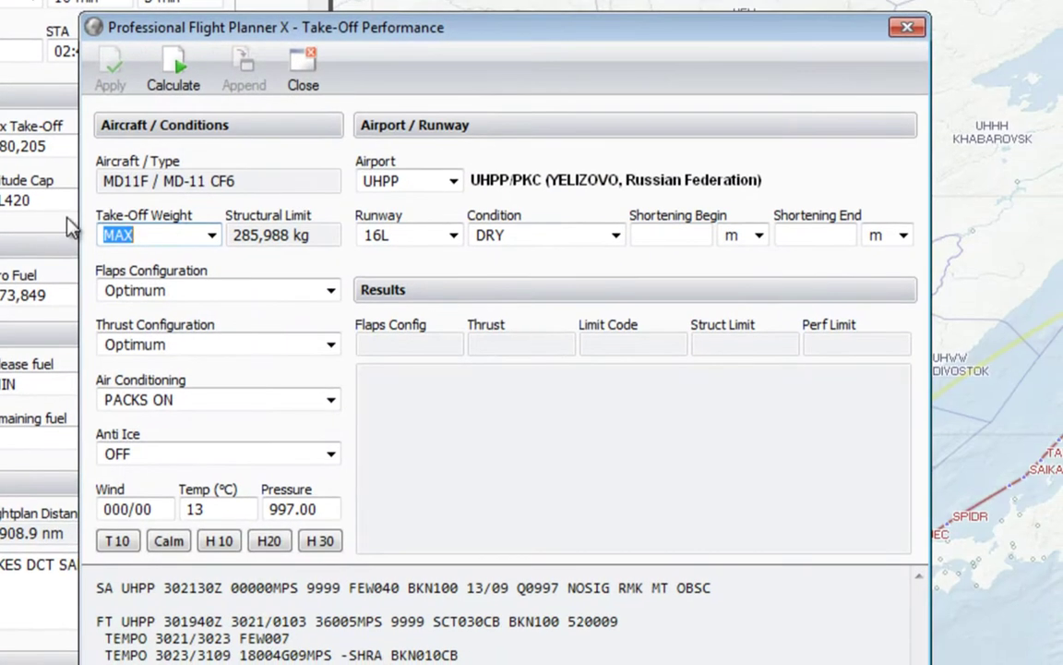
pyautogui.rightClick(135, 236)
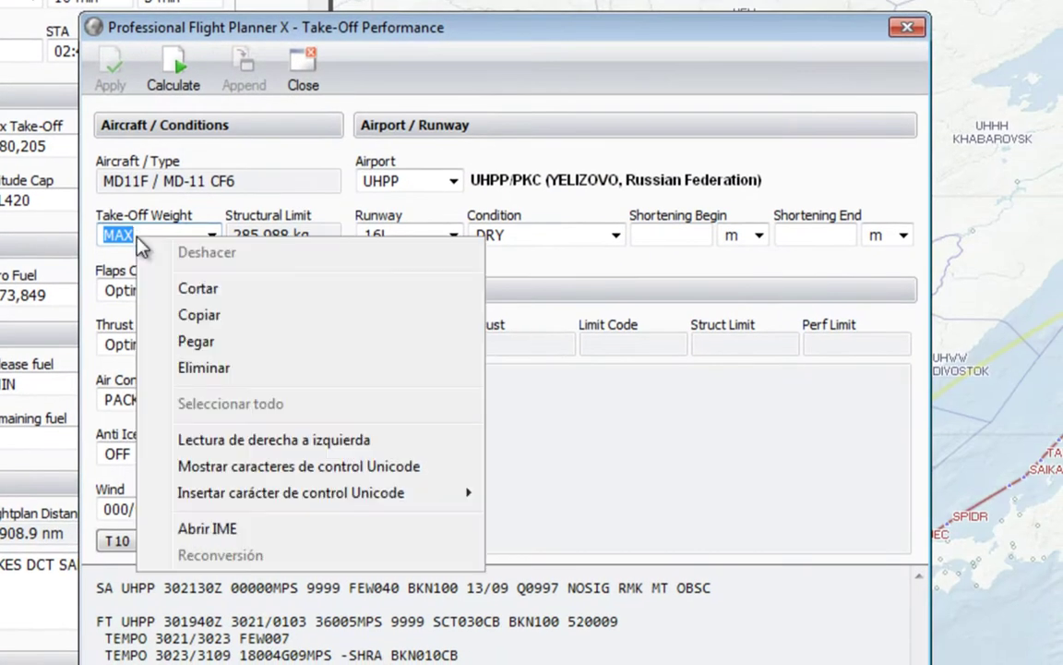
pyautogui.click(219, 344)
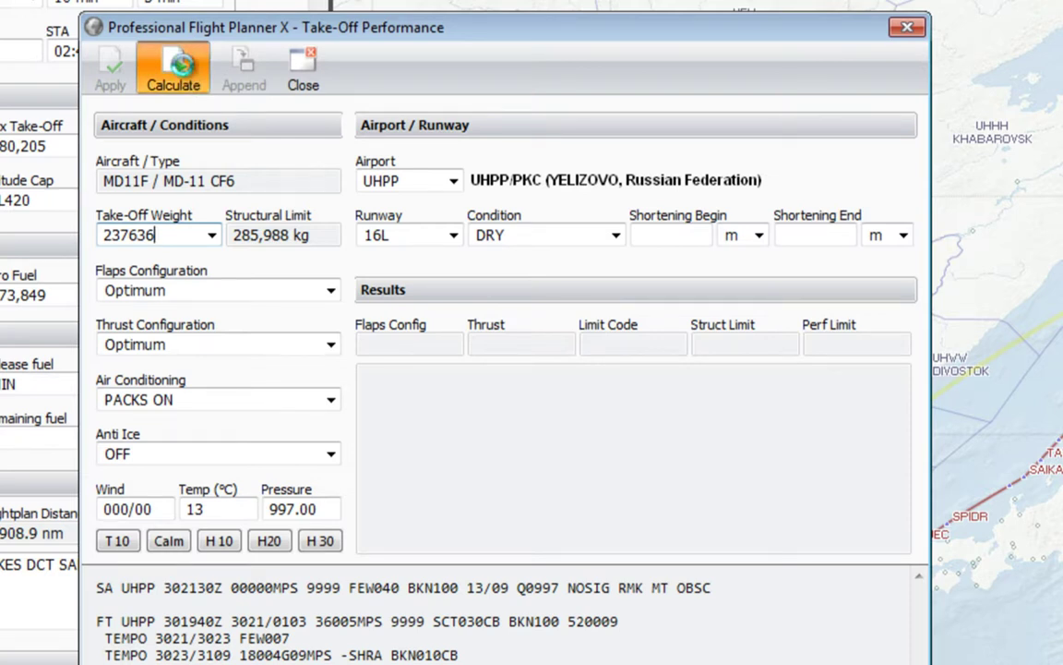
pyautogui.click(172, 66)
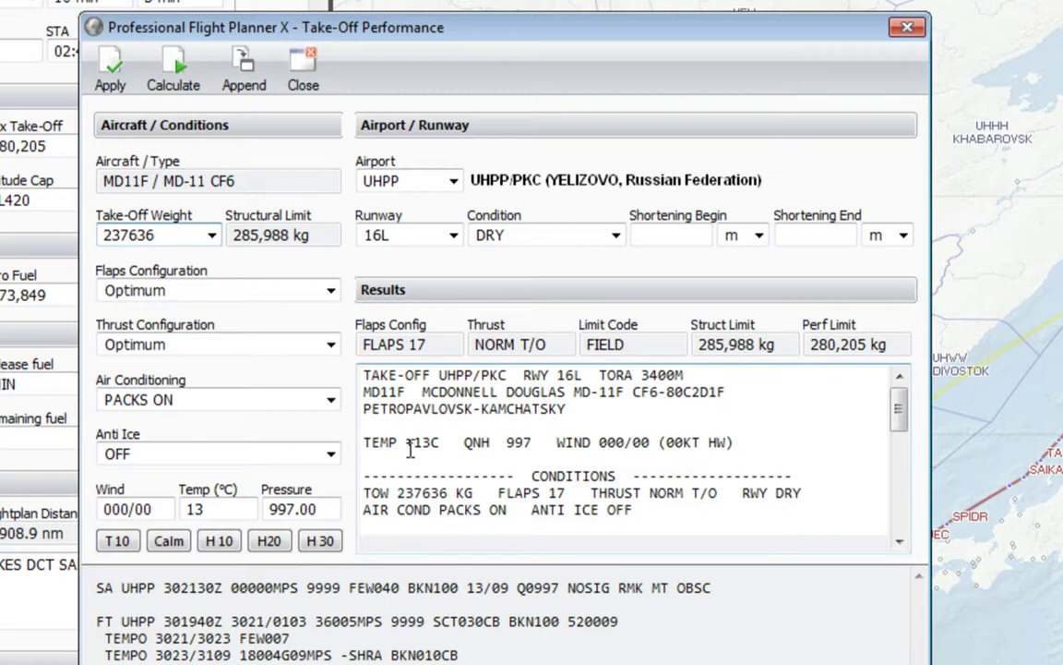
pyautogui.moveTo(366, 442); pyautogui.dragTo(810, 442)
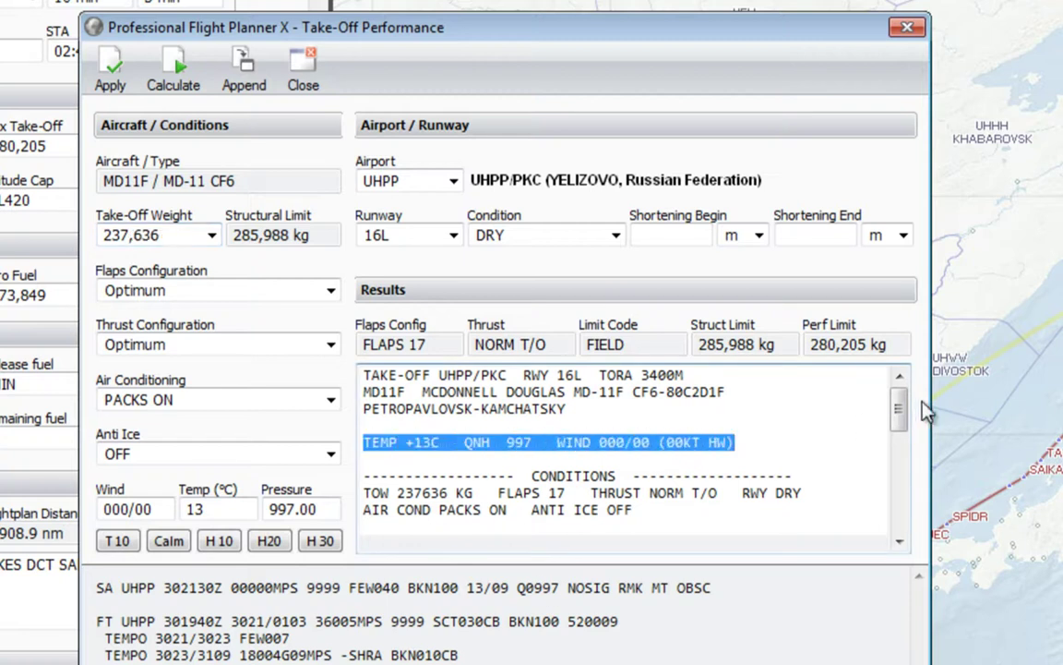
pyautogui.moveTo(902, 411); pyautogui.dragTo(919, 459)
pyautogui.moveTo(523, 374); pyautogui.dragTo(666, 375)
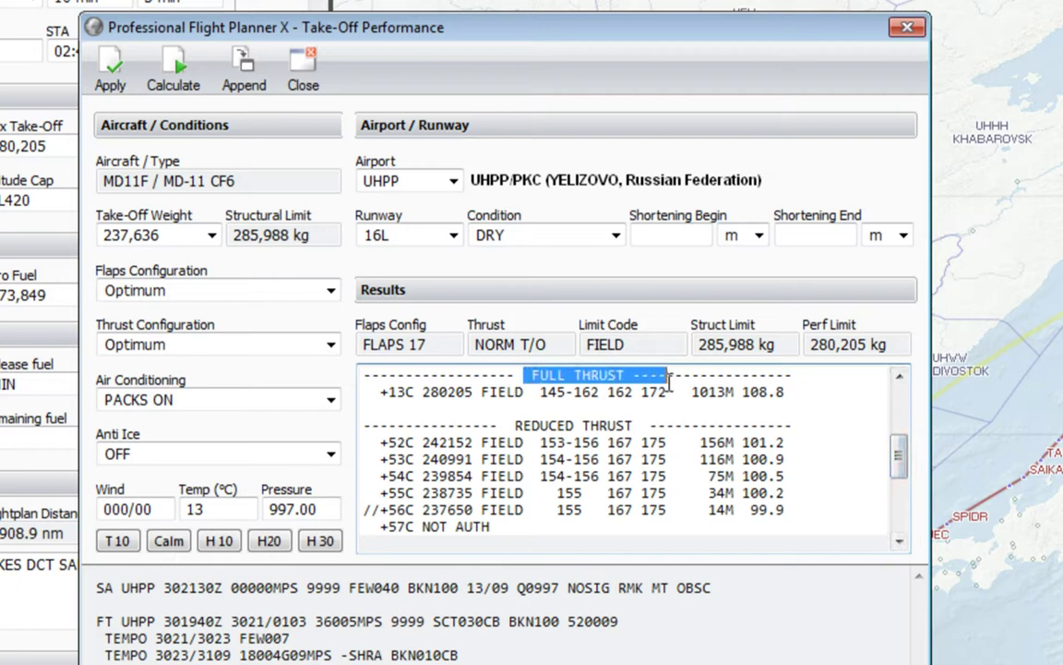
pyautogui.moveTo(371, 442); pyautogui.dragTo(491, 527)
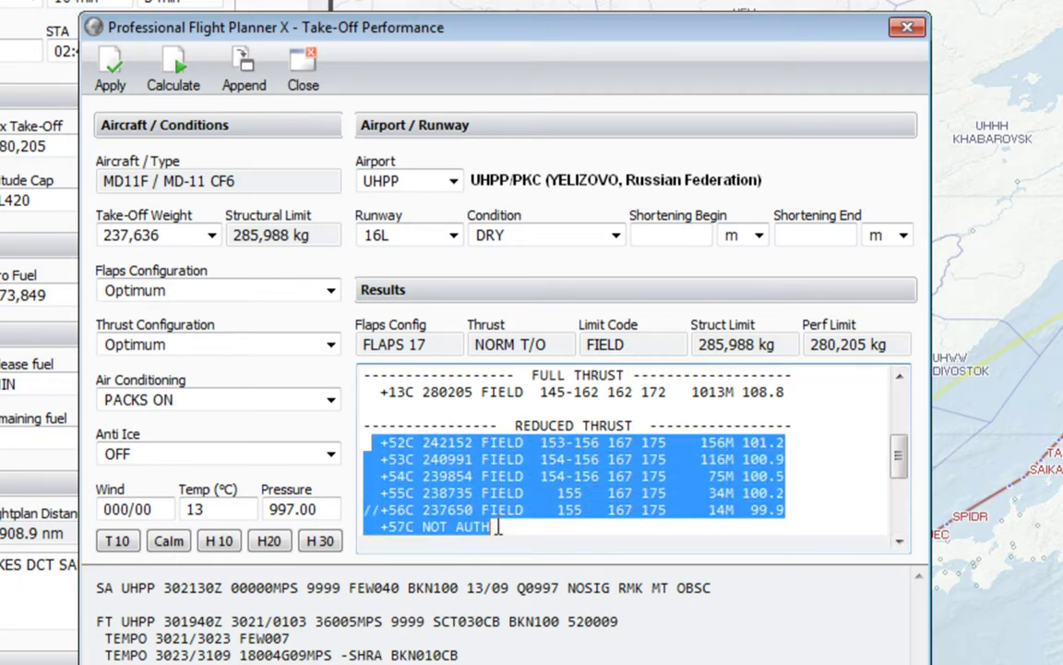
pyautogui.scroll(-1, 568, 489)
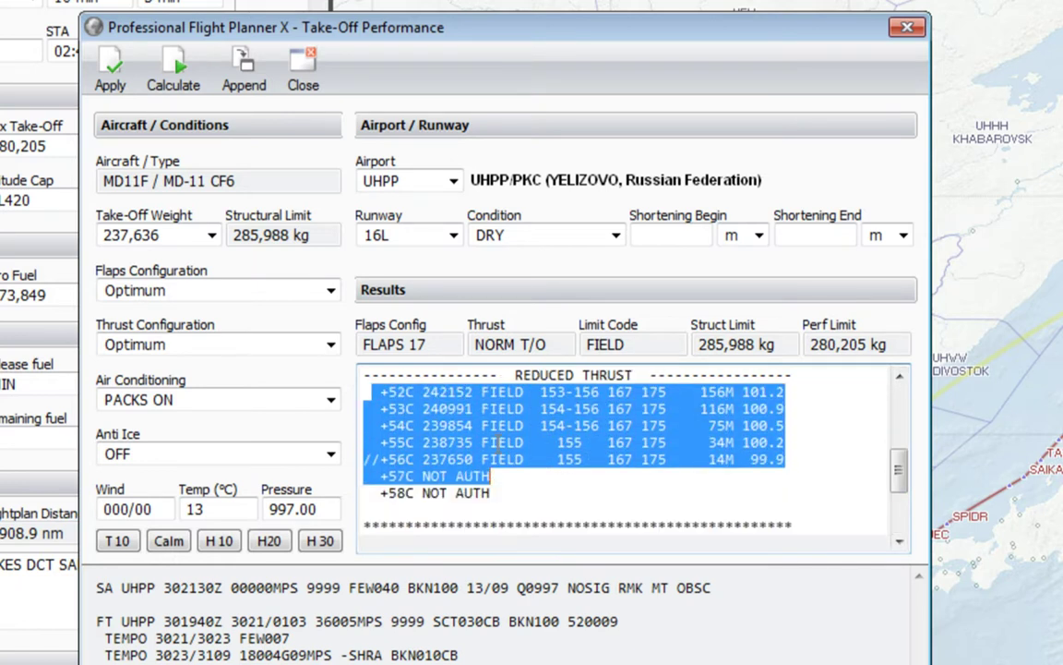
# Examine the reduced thrust results around the +56C, +57C and +58C rows, including the take-off speeds in the +56C row
pyautogui.click(404, 475)
pyautogui.moveTo(380, 493); pyautogui.dragTo(415, 492)
pyautogui.doubleClick(395, 475)
pyautogui.moveTo(490, 475); pyautogui.dragTo(422, 476)
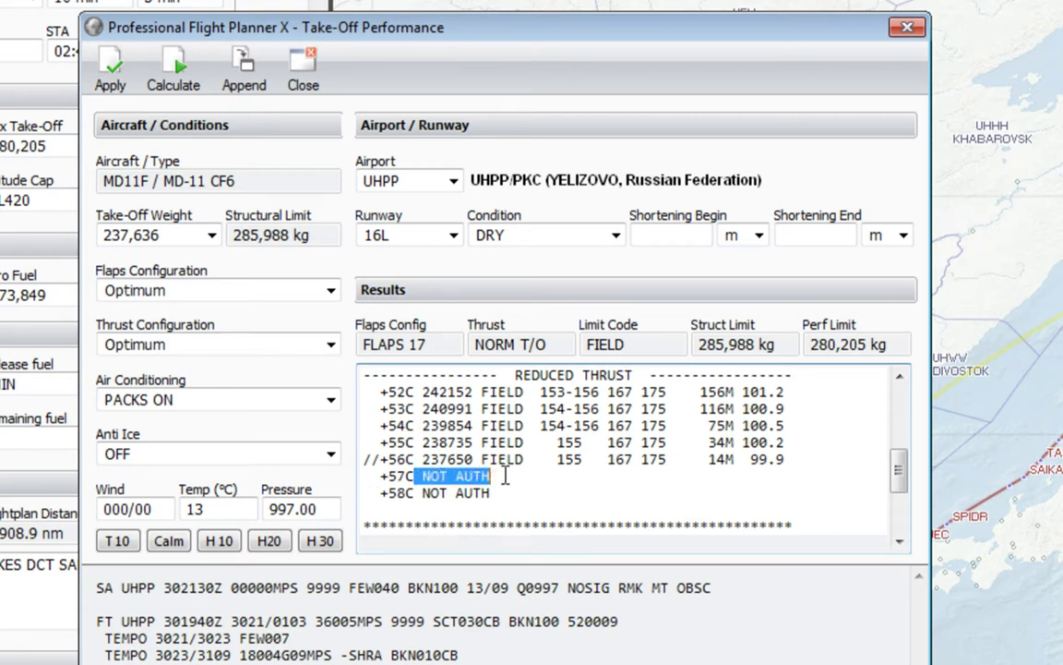
pyautogui.moveTo(363, 459); pyautogui.dragTo(417, 459)
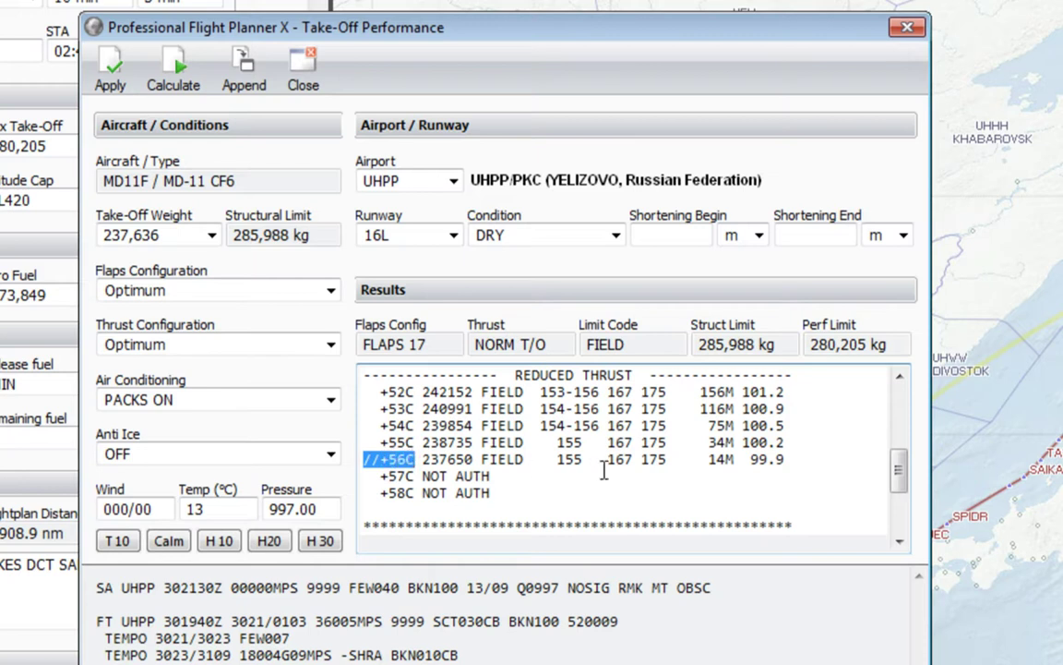
pyautogui.moveTo(558, 459); pyautogui.dragTo(677, 461)
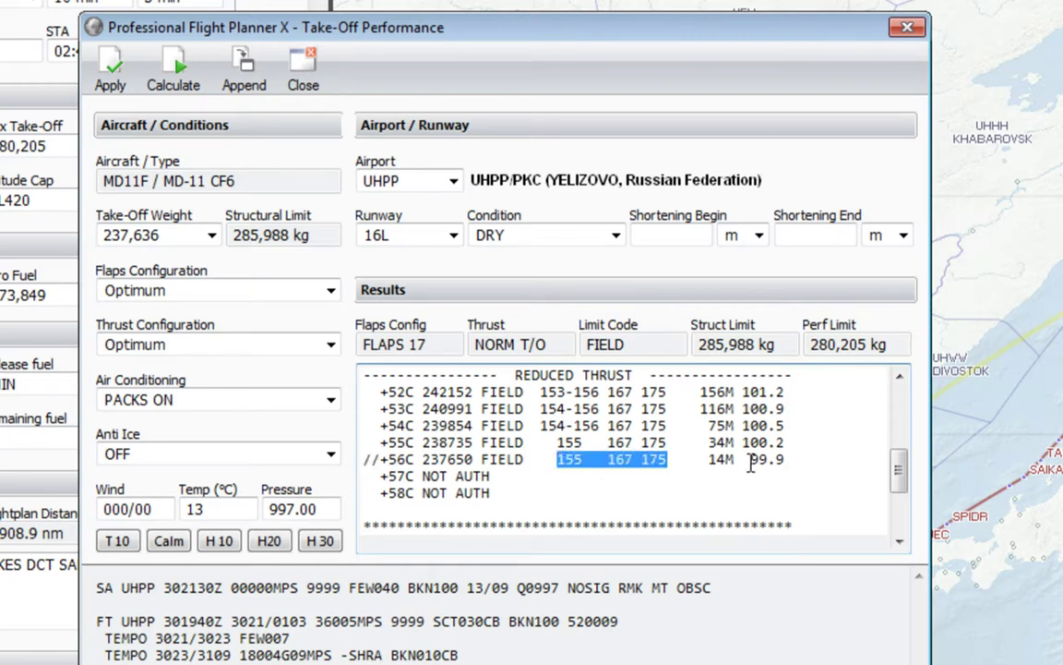
pyautogui.moveTo(379, 459); pyautogui.dragTo(445, 471)
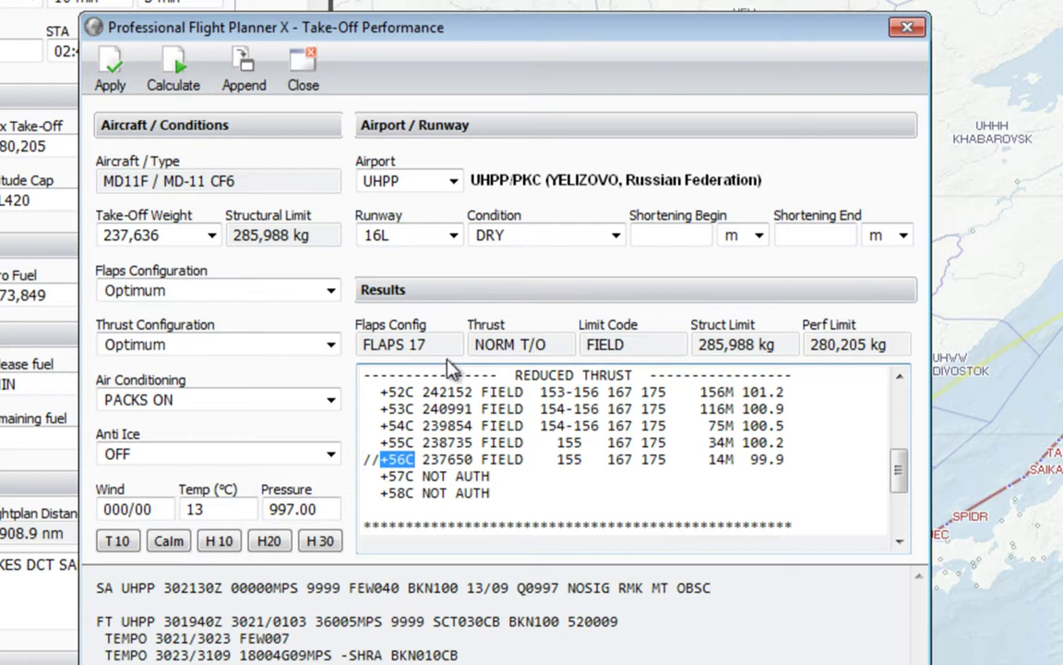
pyautogui.click(402, 380)
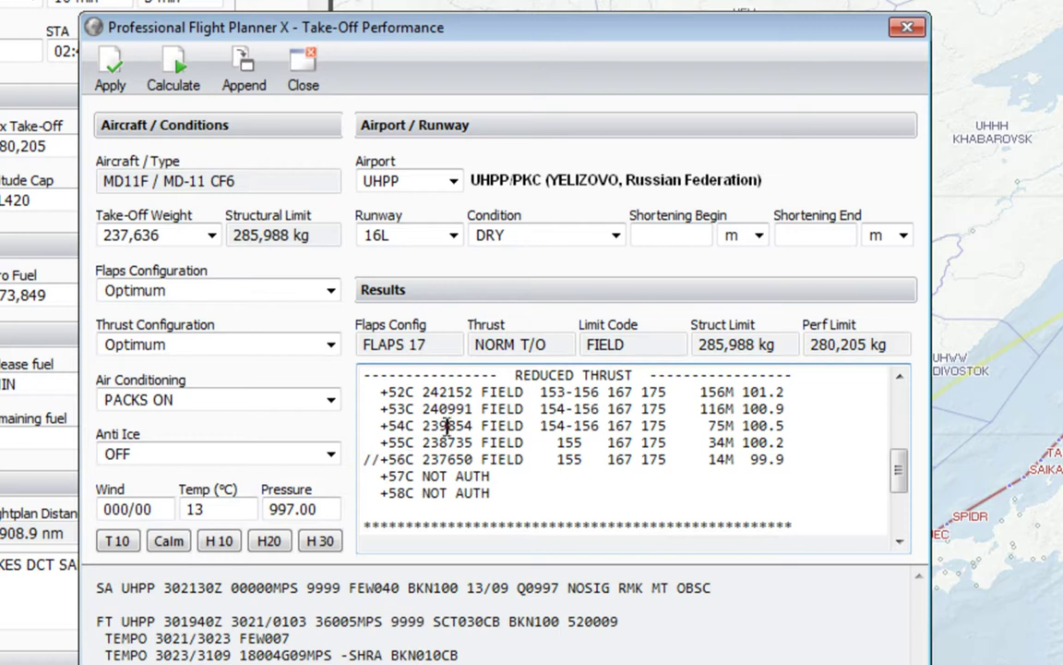
# Apply the calculated take-off performance to flight ALZ657 and compute the flight
pyautogui.click(111, 64)
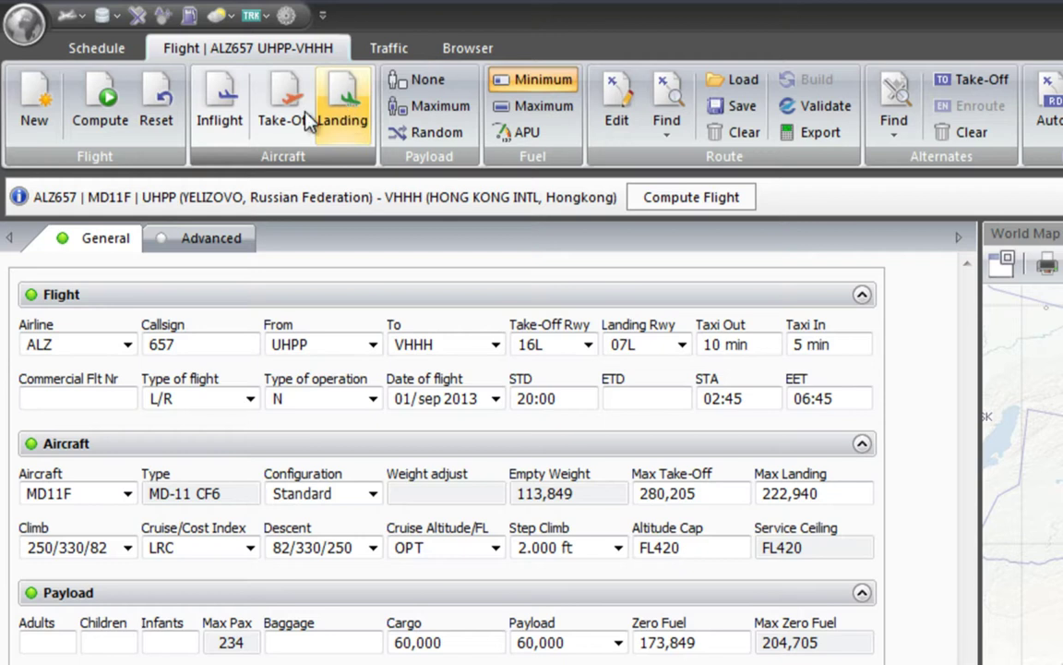
pyautogui.click(699, 196)
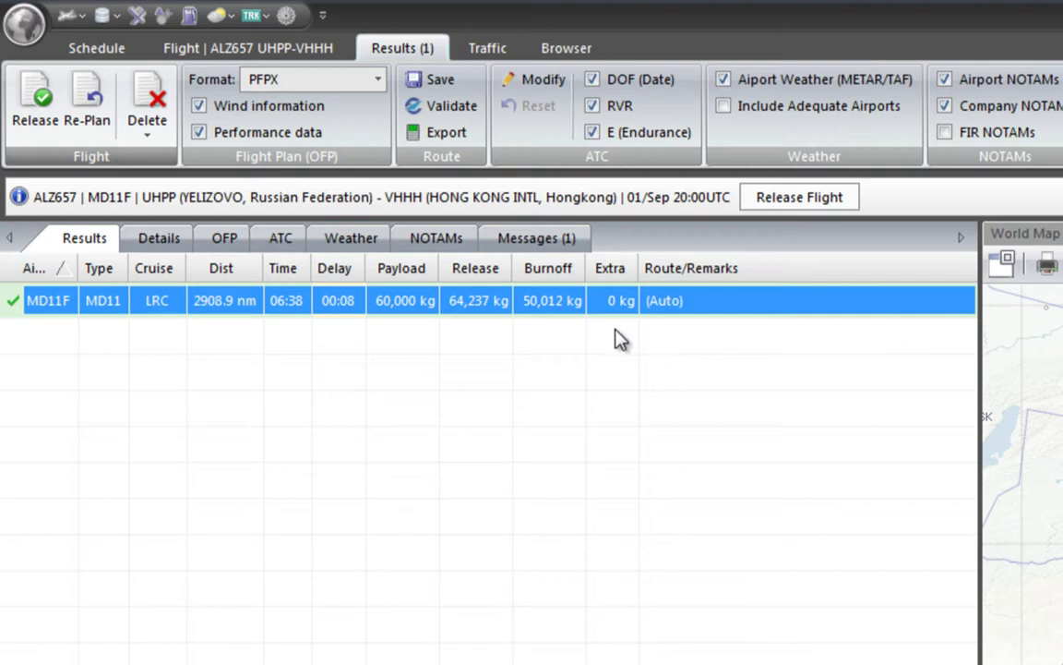
# Open the operational flight plan and examine its MTOW DATA section, including the flaps and thrust line
pyautogui.click(222, 242)
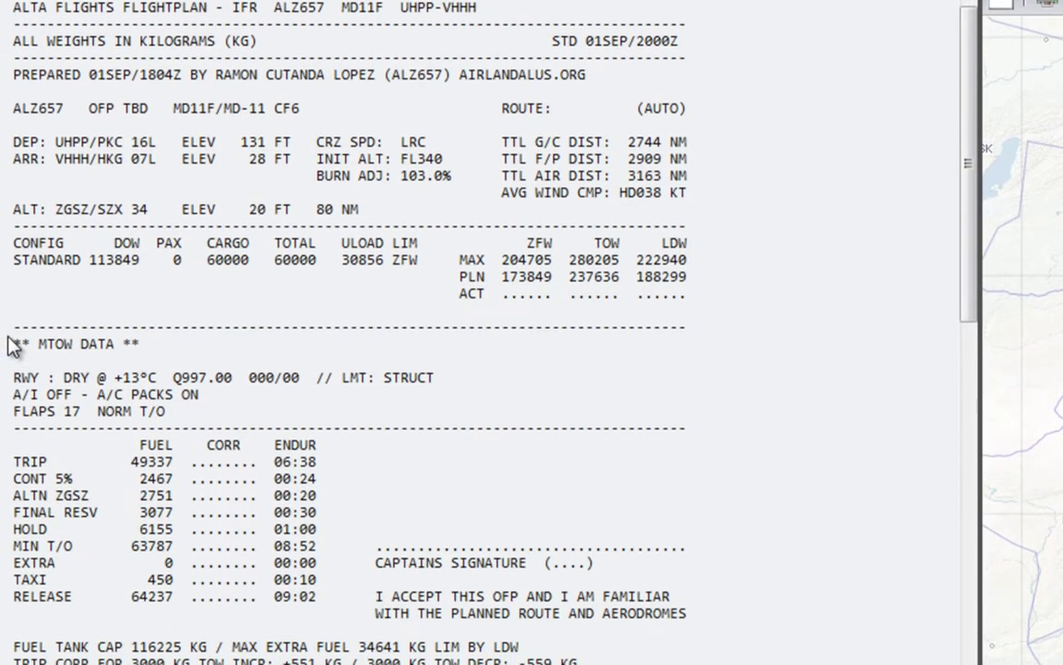
pyautogui.moveTo(12, 589); pyautogui.dragTo(168, 652)
pyautogui.moveTo(168, 396); pyautogui.dragTo(185, 427)
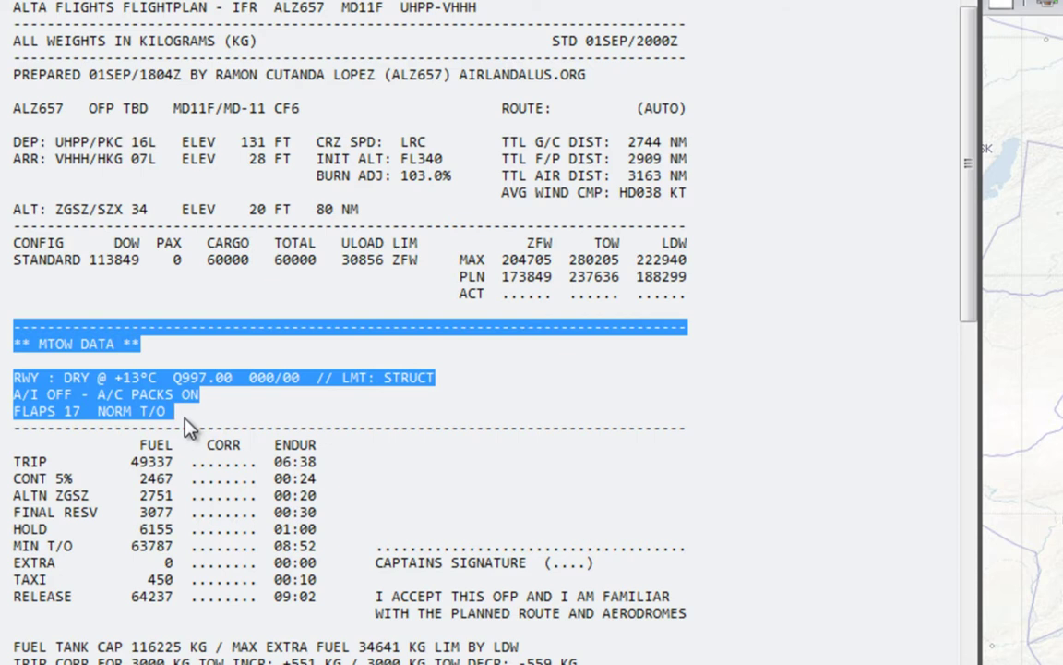
pyautogui.moveTo(54, 345); pyautogui.dragTo(46, 349)
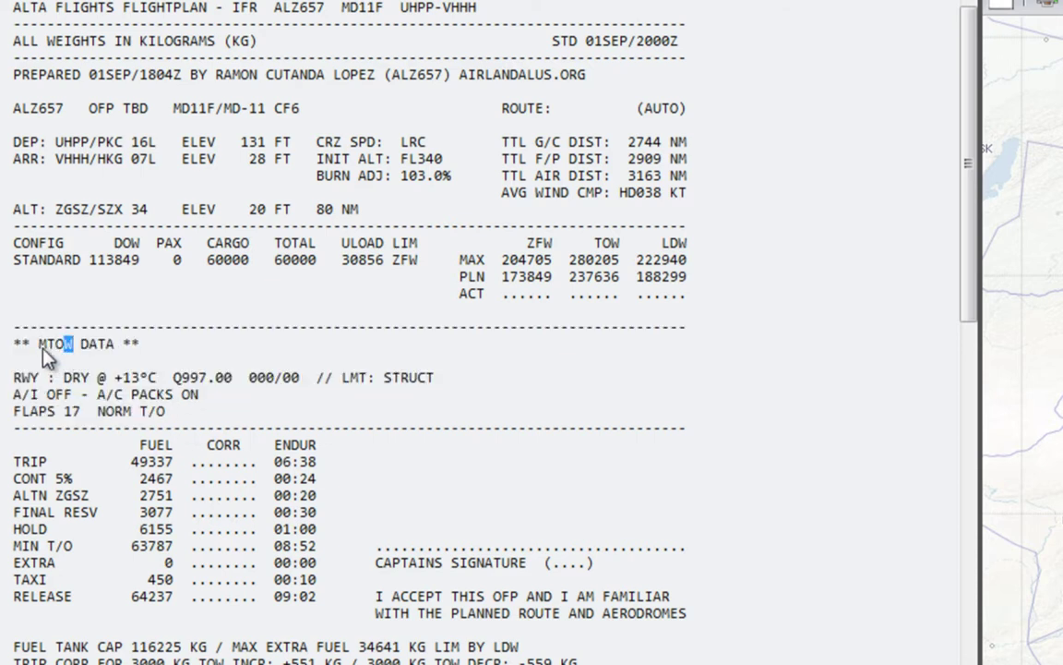
pyautogui.moveTo(38, 349); pyautogui.dragTo(73, 345)
pyautogui.moveTo(11, 409); pyautogui.dragTo(212, 418)
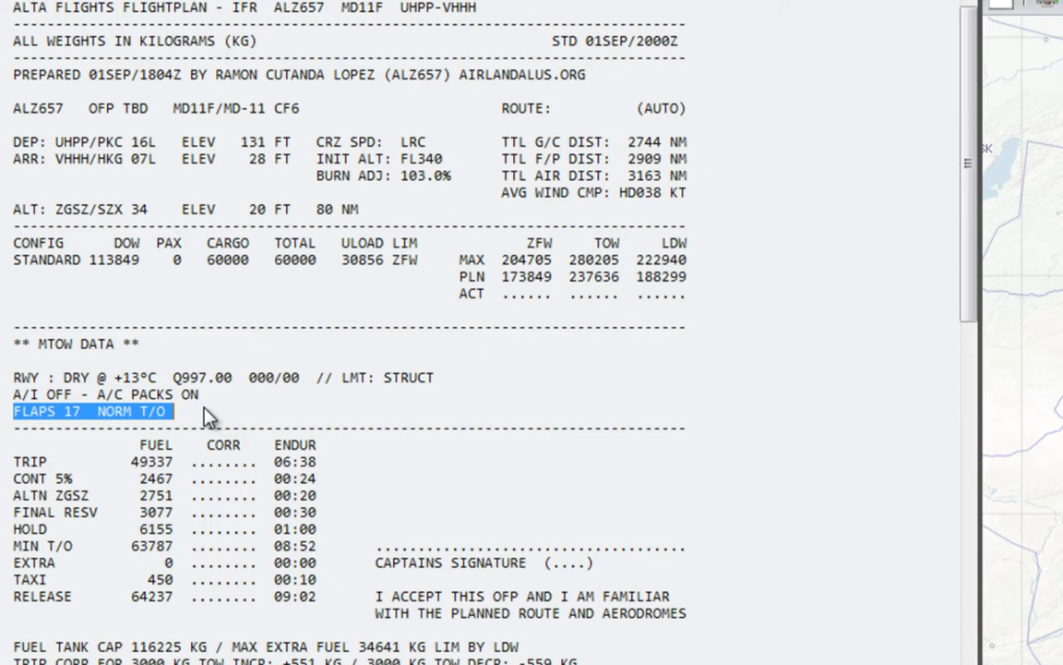
pyautogui.click(172, 396)
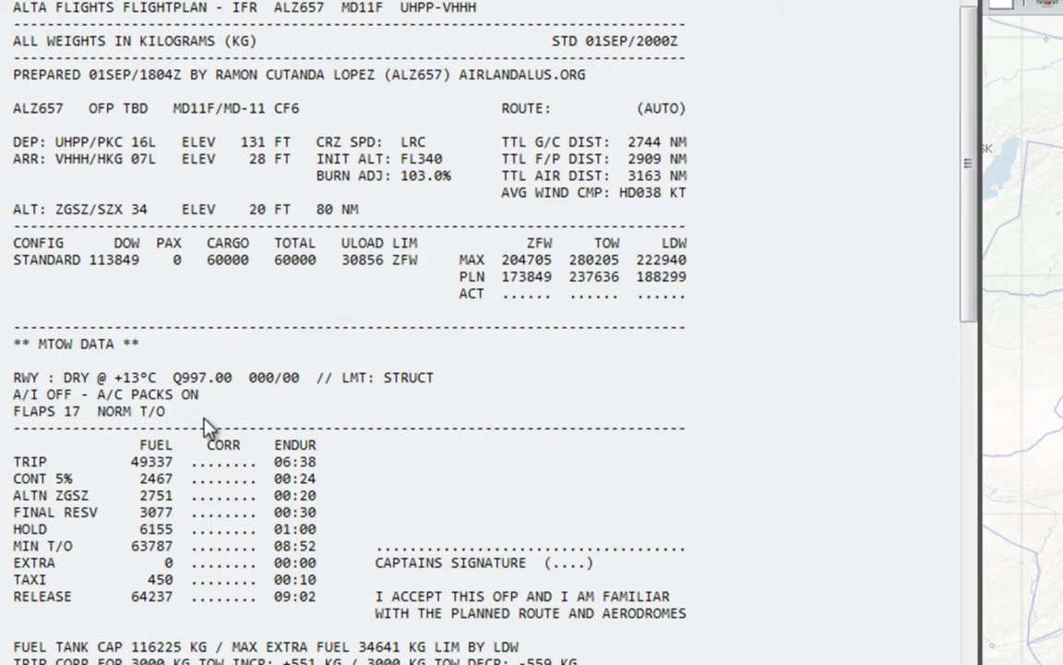